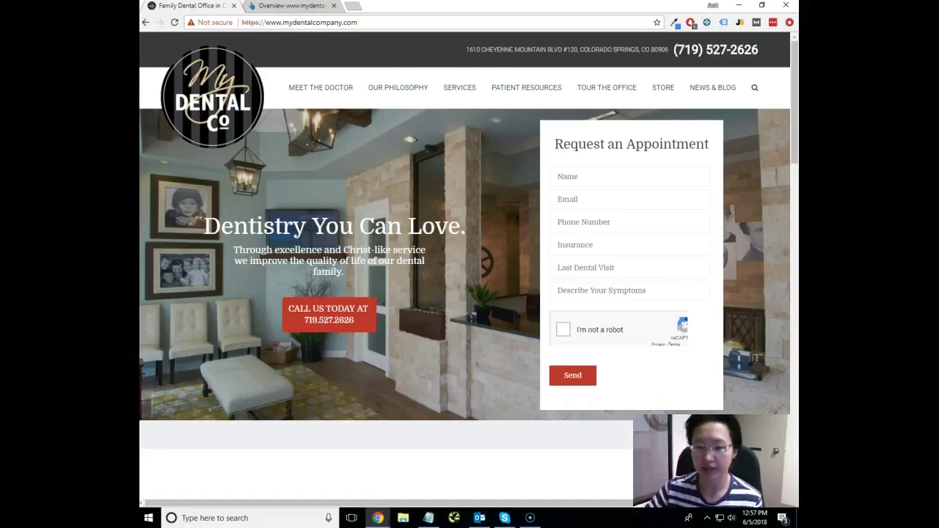
Chart mydentalcompany.com's referring domains and pages over all time, comparing the Organic search and Backlink profile views
left_click(307, 6)
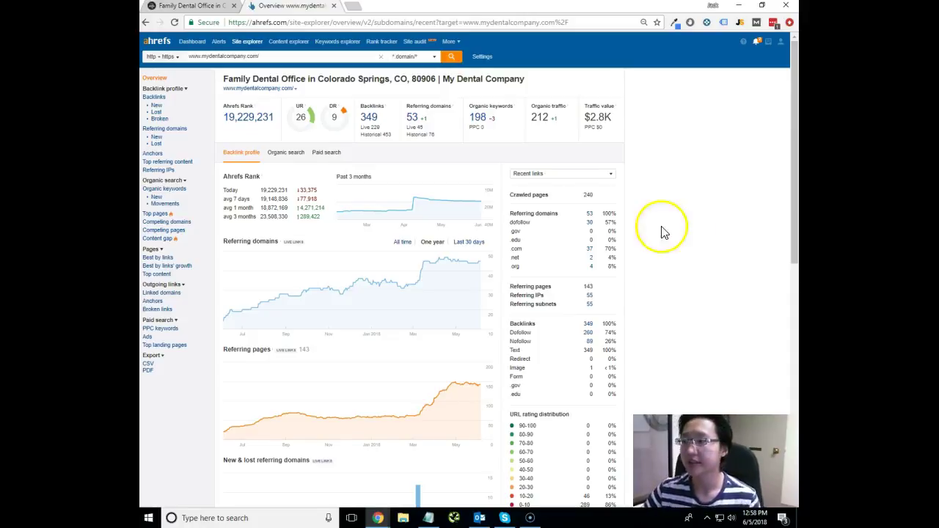
left_click(403, 244)
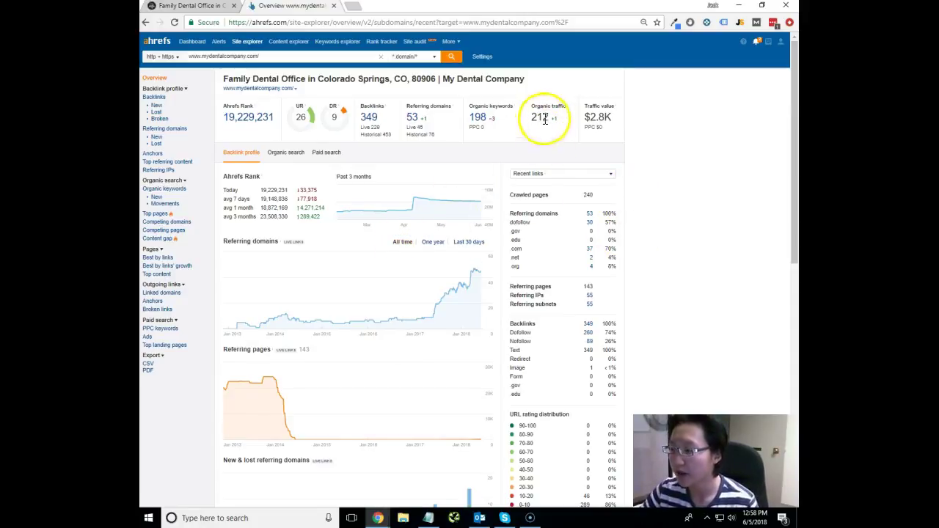
left_click(286, 154)
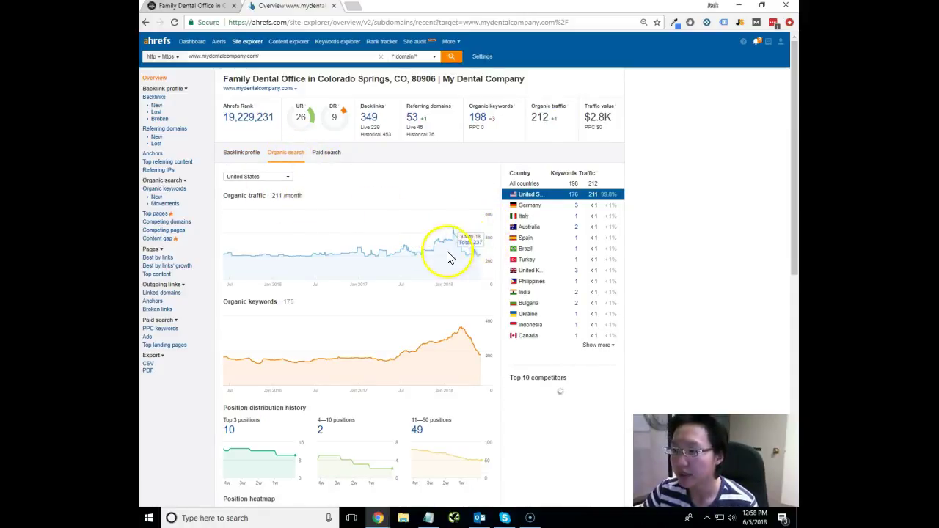
left_click(252, 154)
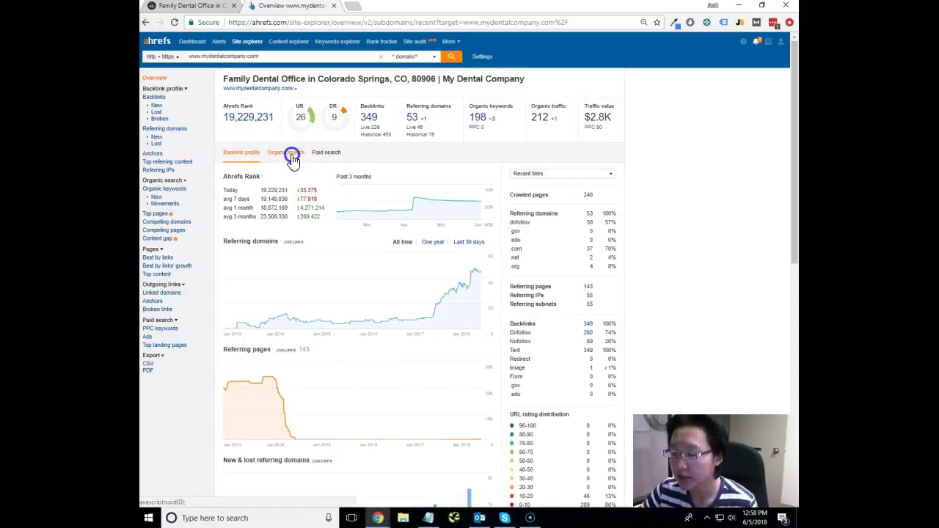
left_click(287, 153)
left_click(252, 153)
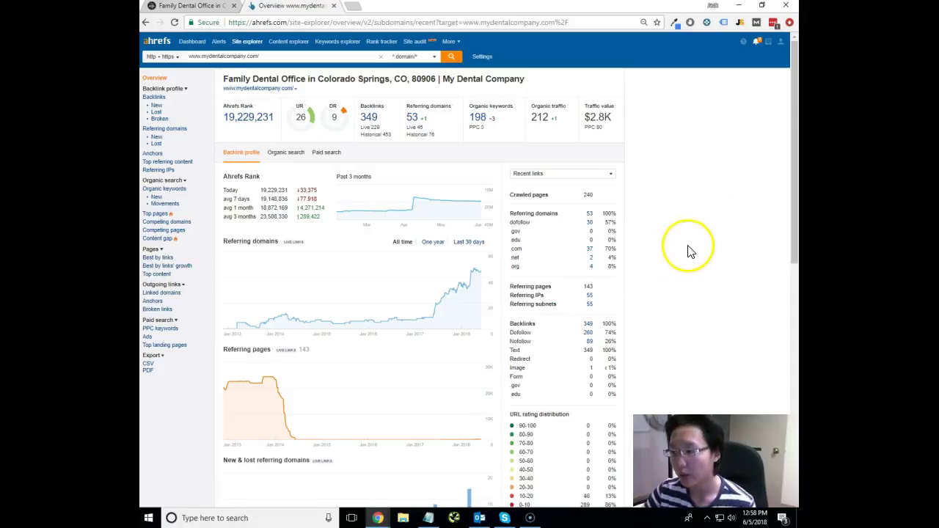
left_click_drag(252, 79, 422, 82)
triple_click(540, 78)
left_click(541, 78)
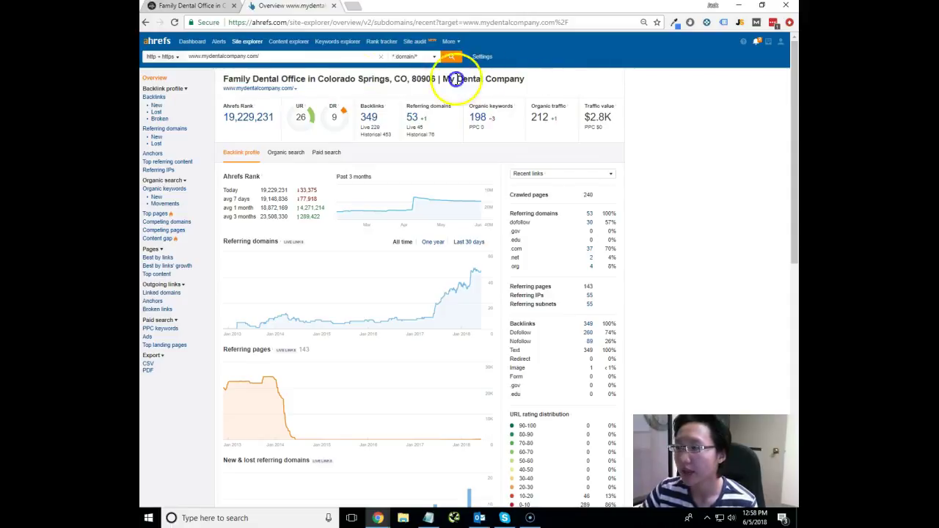
left_click_drag(222, 79, 269, 75)
left_click(269, 76)
double_click(424, 79)
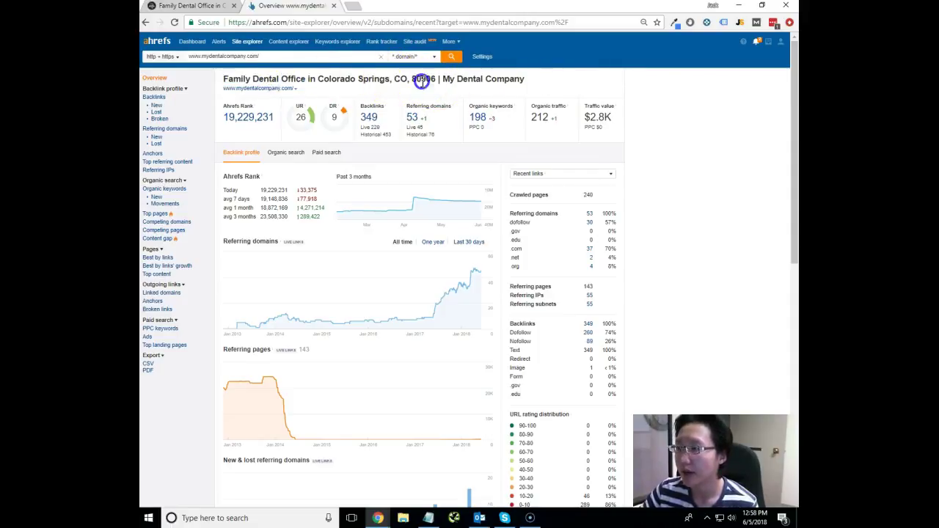
scroll(655, 155, "down", 3)
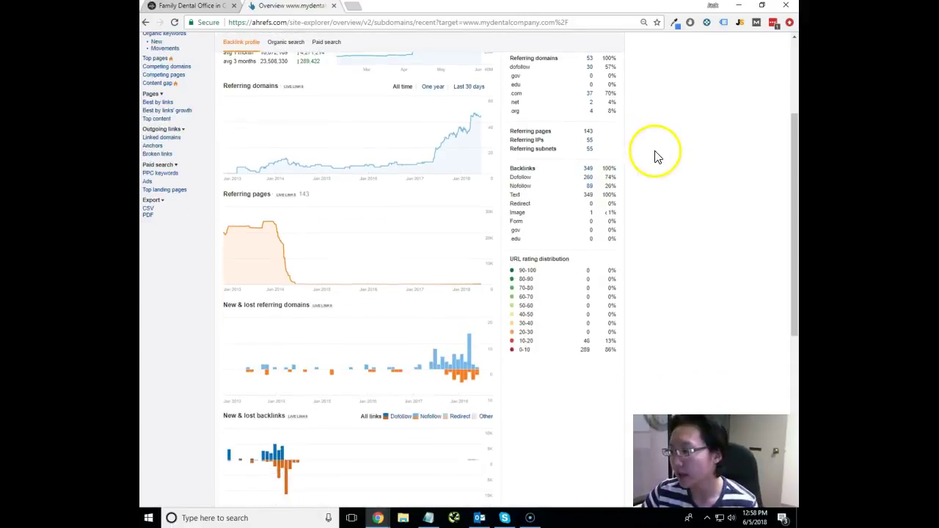
scroll(653, 224, "up", 3)
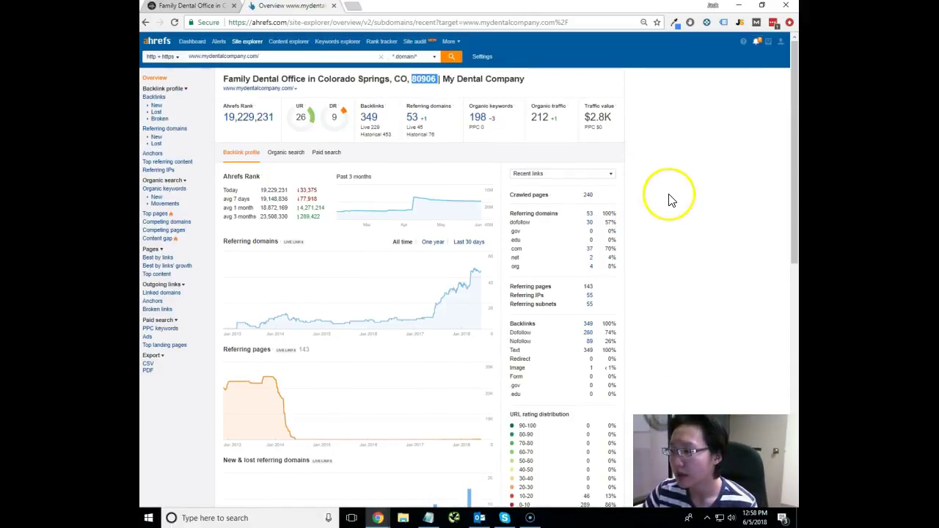
scroll(671, 197, "down", 2)
scroll(587, 345, "up", 2)
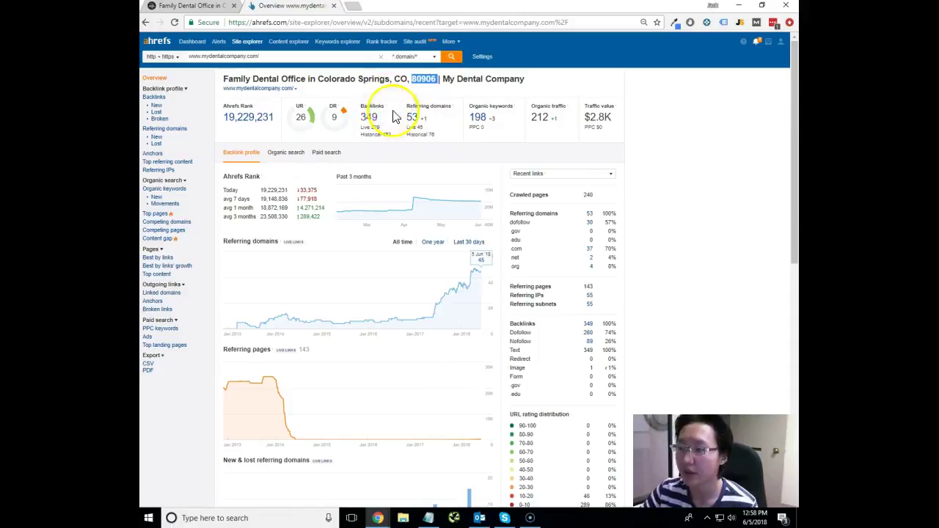
left_click_drag(363, 107, 451, 136)
left_click(451, 138)
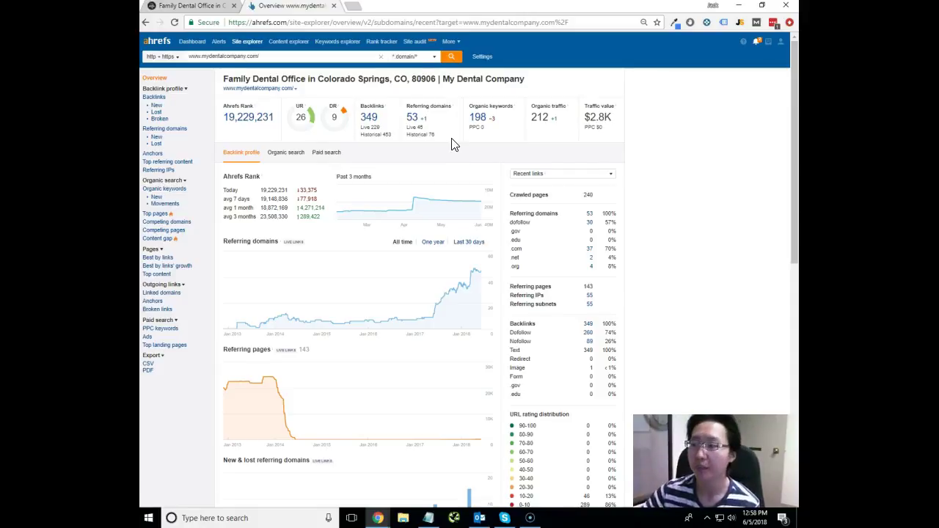
left_click_drag(336, 116, 357, 110)
left_click(361, 105)
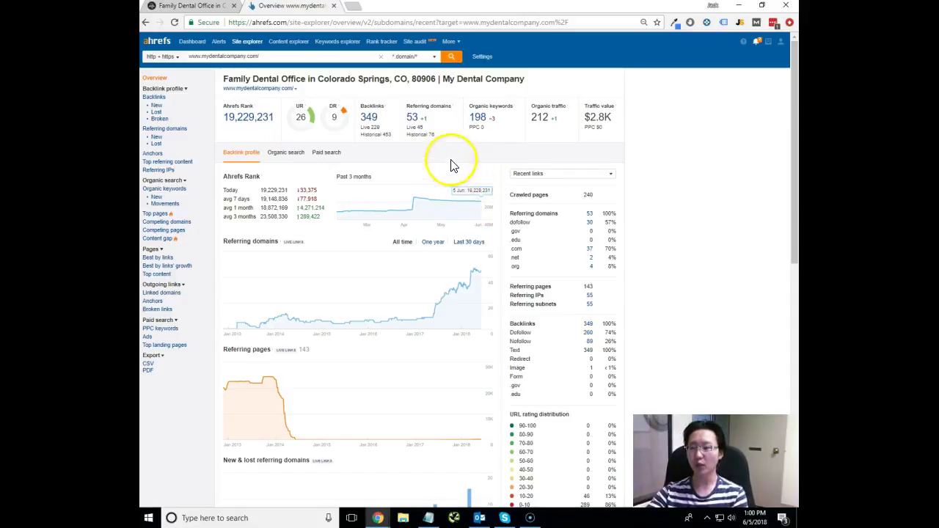
left_click(430, 132)
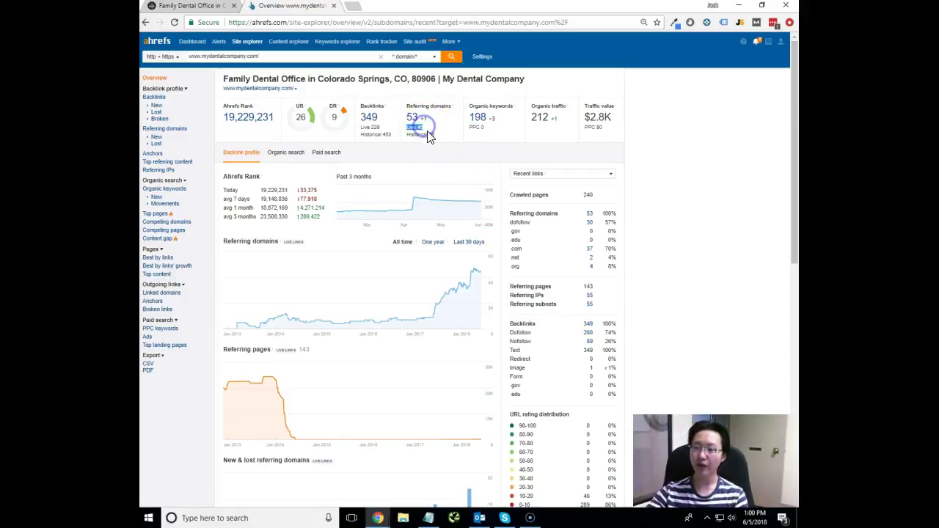
double_click(417, 126)
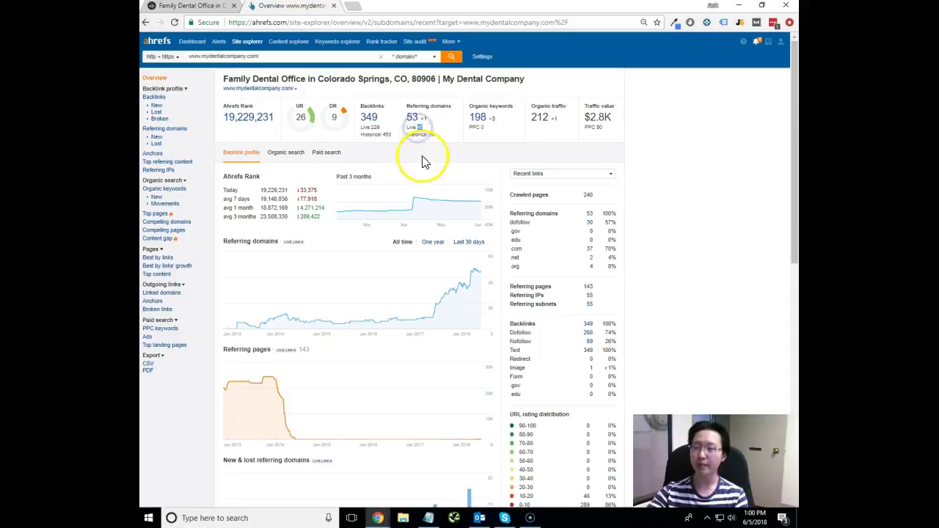
double_click(375, 127)
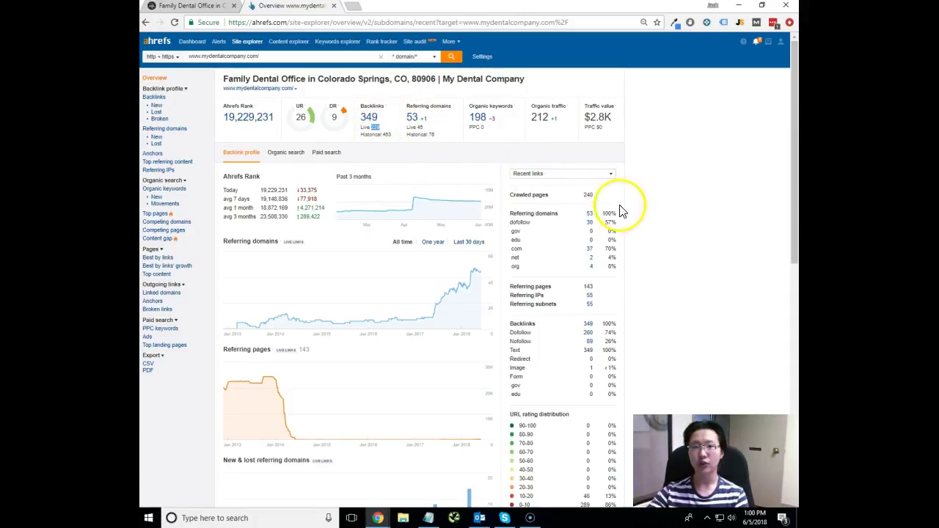
scroll(700, 262, "down", 1)
scroll(700, 262, "down", 5)
scroll(712, 283, "up", 6)
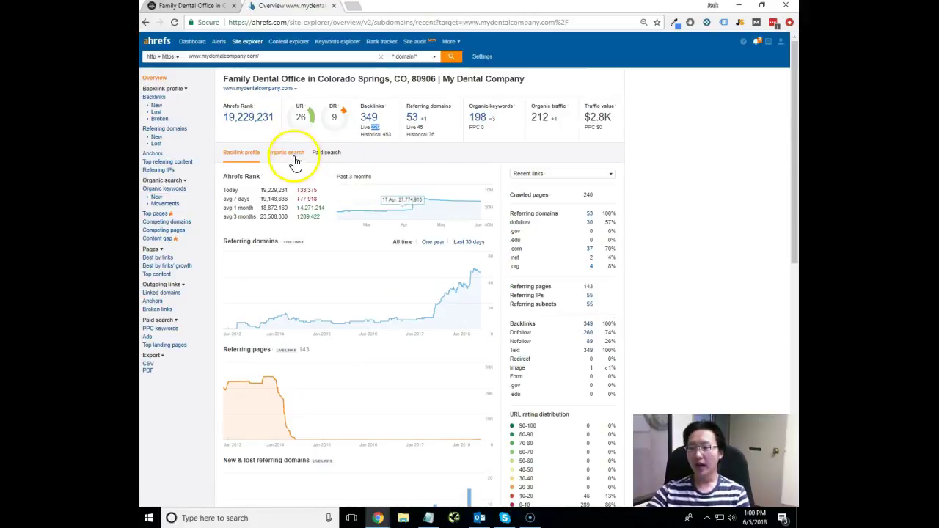
double_click(422, 129)
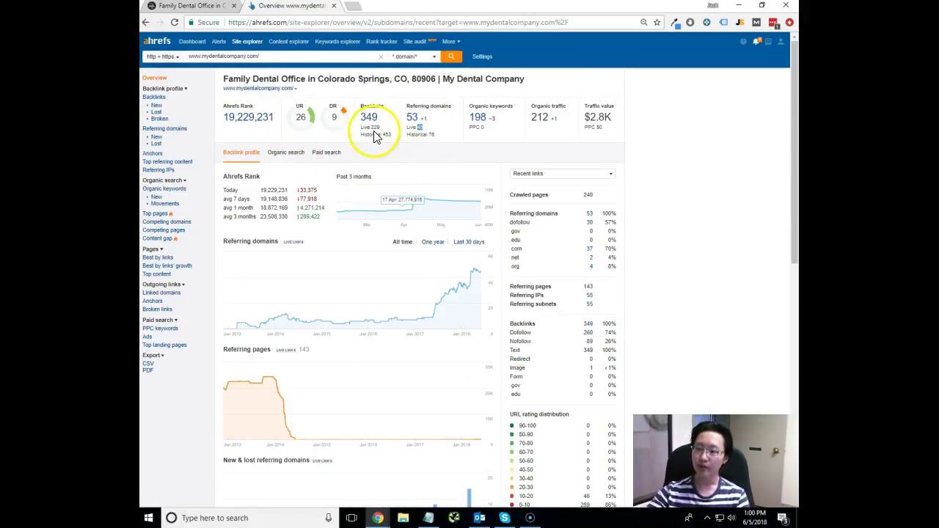
Open the Organic keywords report listing the site's 176 US keywords, led by 'my dental company'
left_click(285, 153)
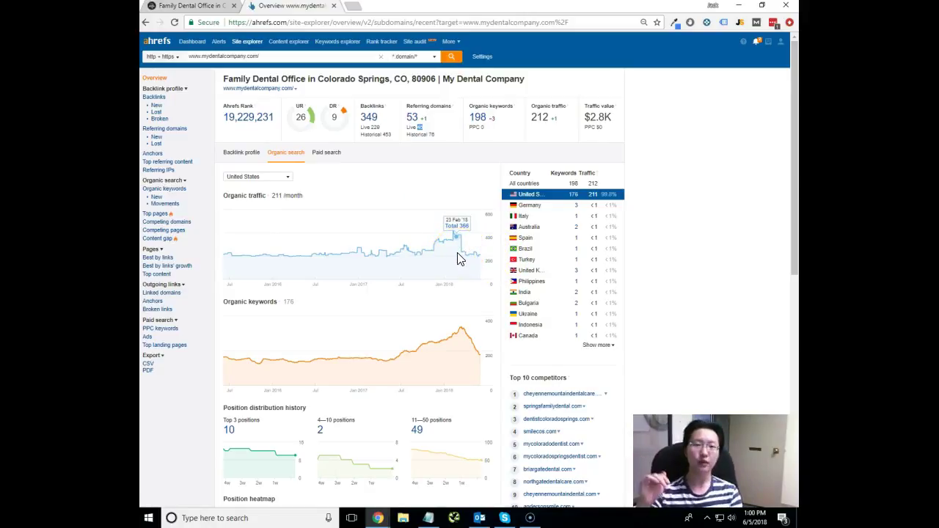
left_click(176, 190)
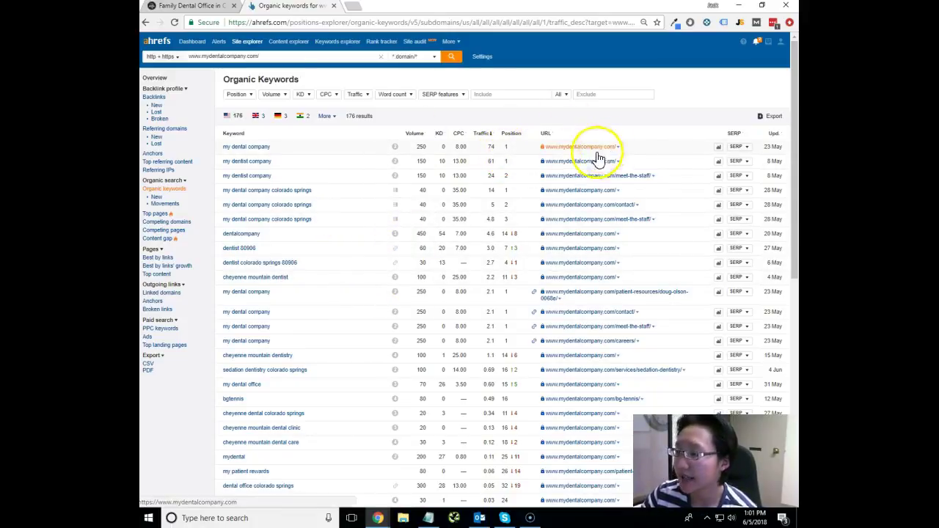
scroll(477, 230, "down", 2)
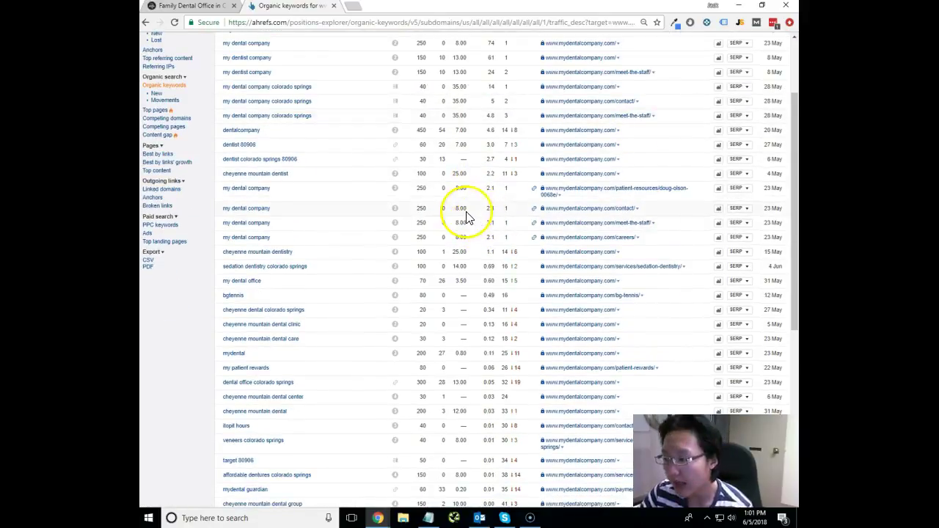
double_click(505, 174)
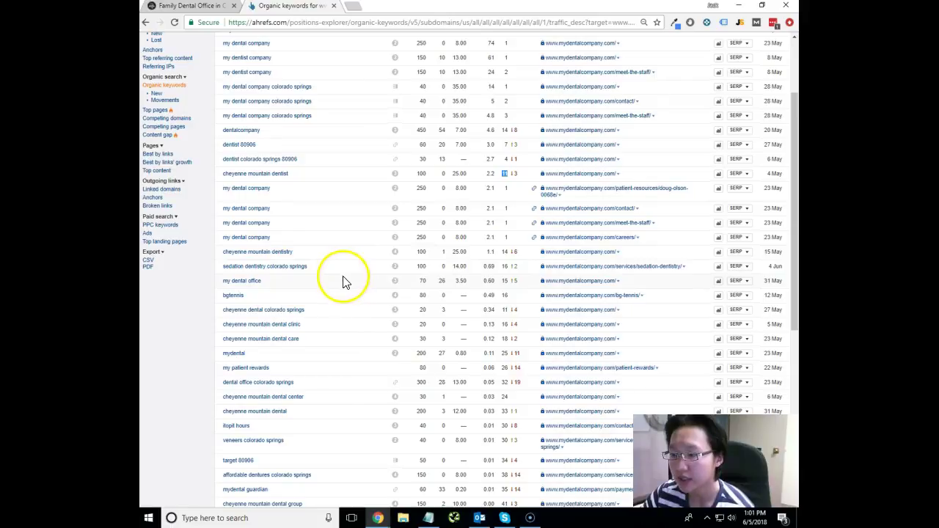
scroll(505, 271, "down", 1)
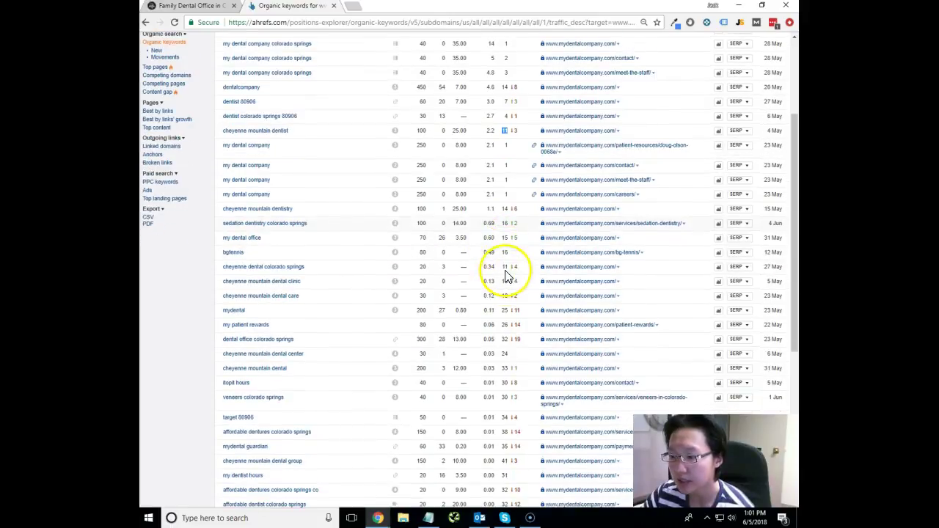
scroll(504, 274, "down", 1)
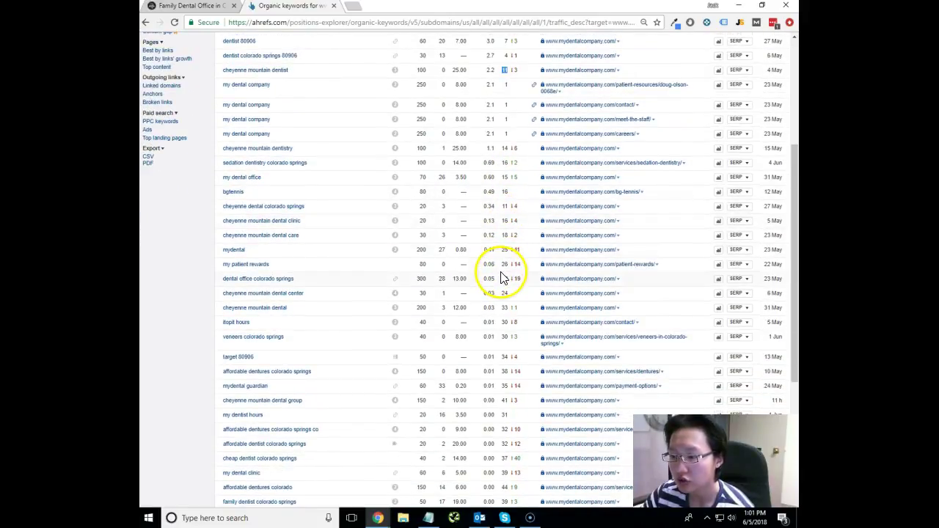
double_click(503, 373)
scroll(461, 302, "down", 1)
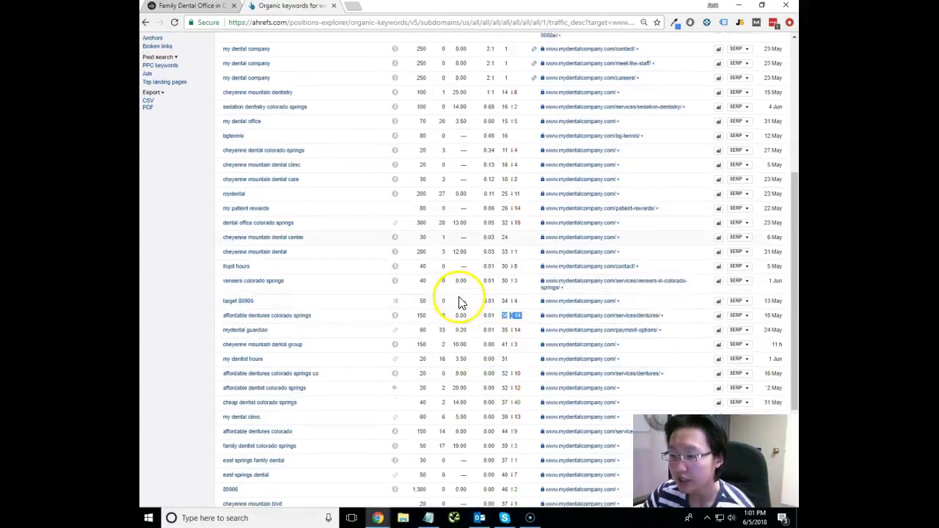
scroll(460, 302, "down", 2)
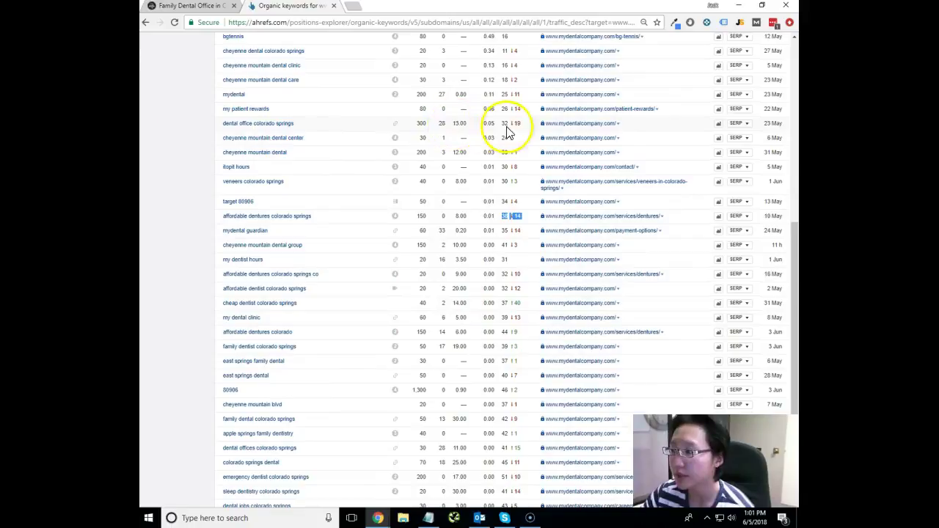
scroll(503, 277, "down", 1)
scroll(494, 273, "up", 3)
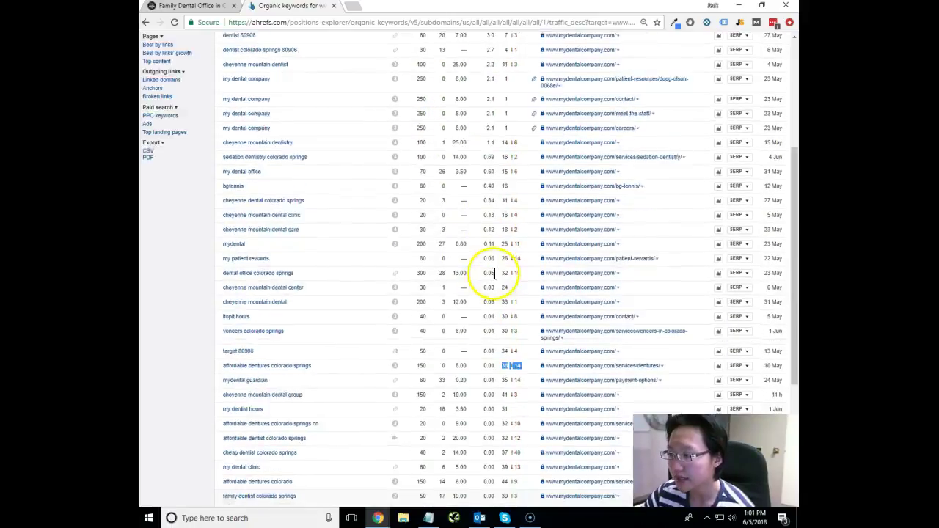
scroll(494, 273, "up", 1)
scroll(499, 275, "down", 3)
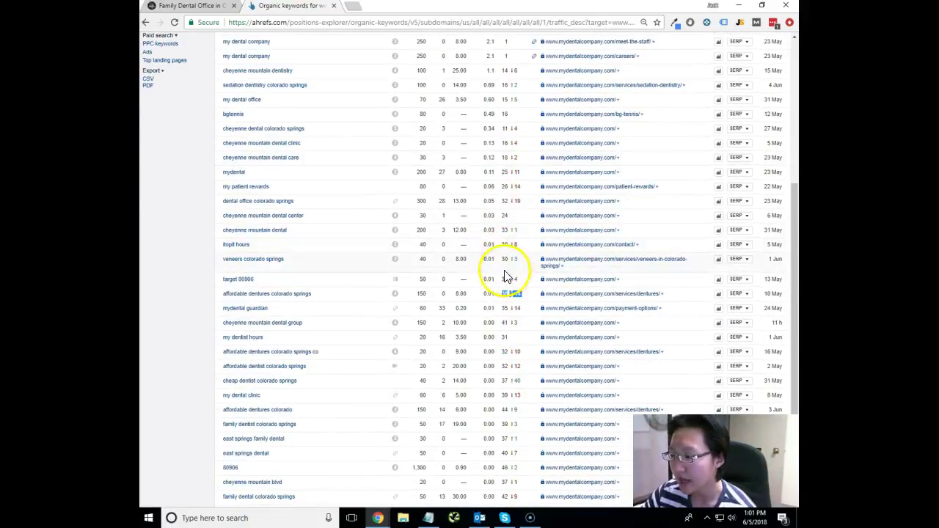
left_click_drag(503, 275, 503, 392)
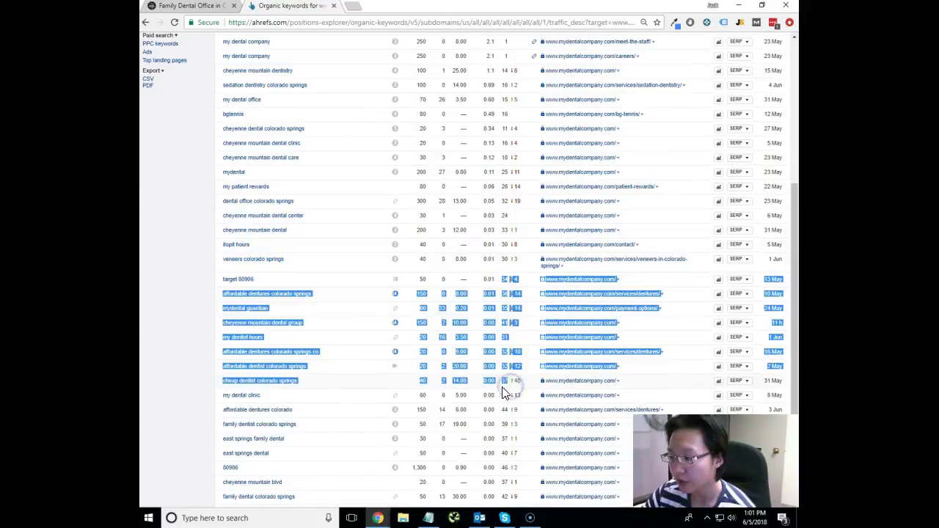
scroll(503, 394, "down", 2)
scroll(499, 377, "up", 1)
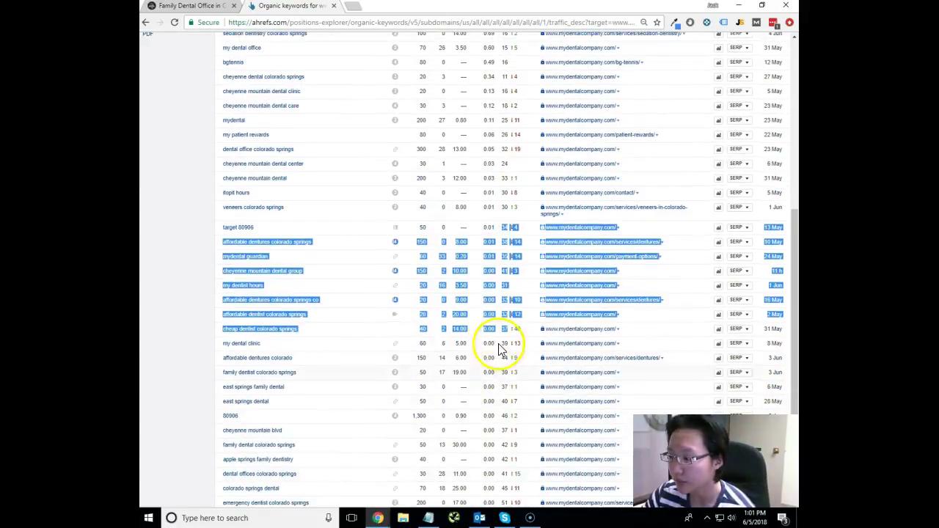
left_click(149, 270)
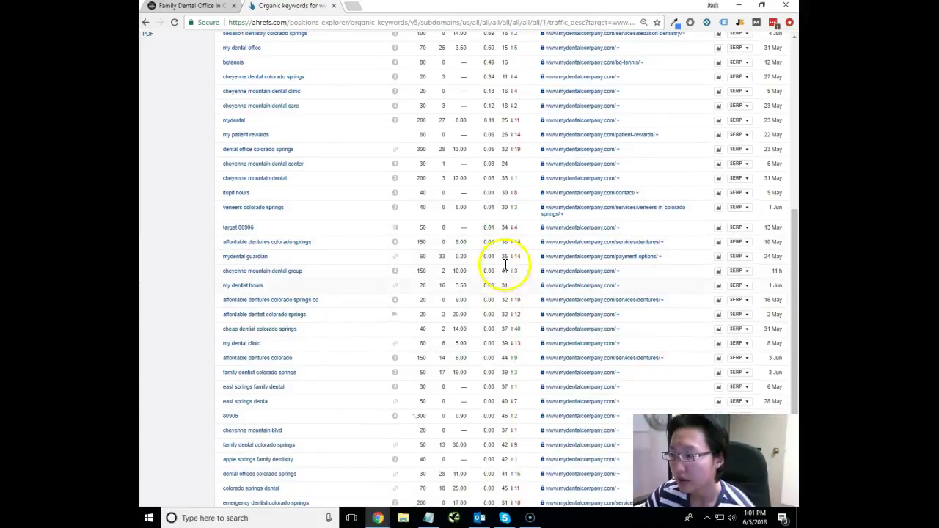
left_click(503, 151)
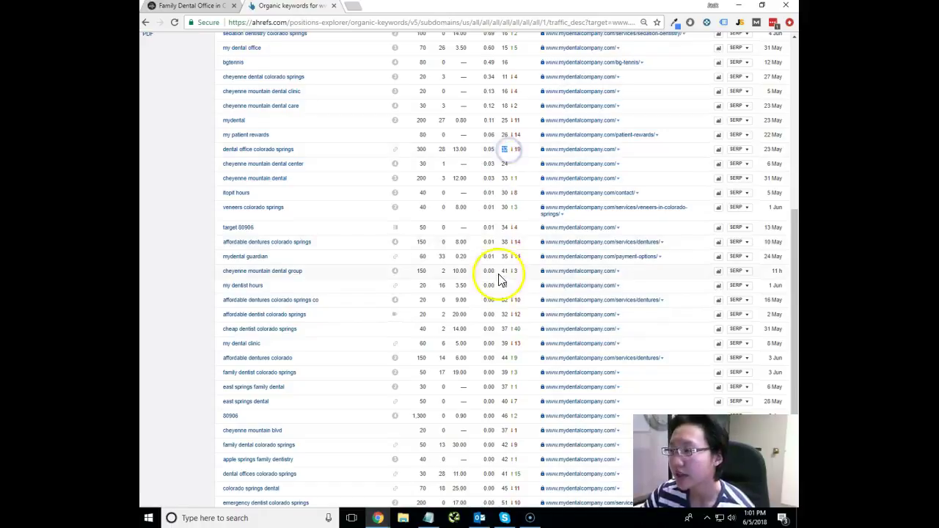
scroll(514, 279, "up", 3)
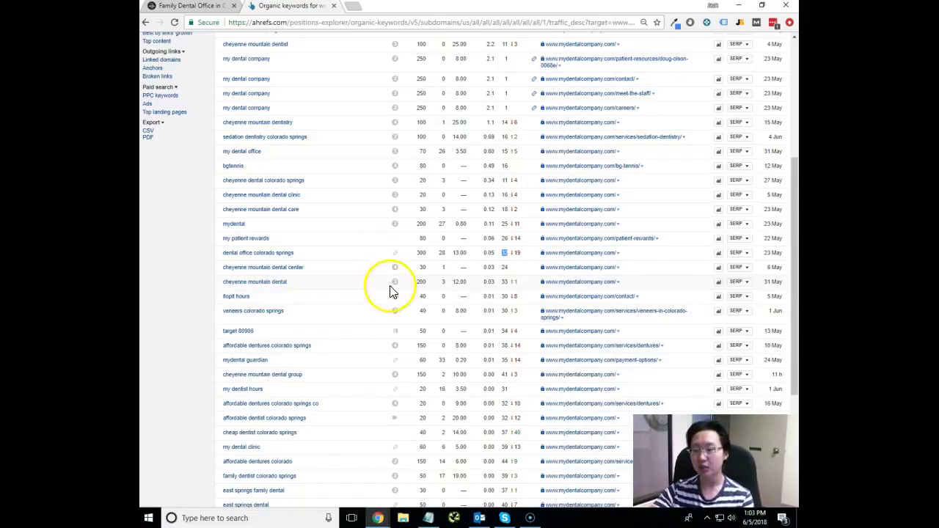
Open the mydentalcompany.com Site Explorer overview, then switch to the My Dental Company website tab
scroll(394, 300, "up", 1)
scroll(394, 301, "up", 4)
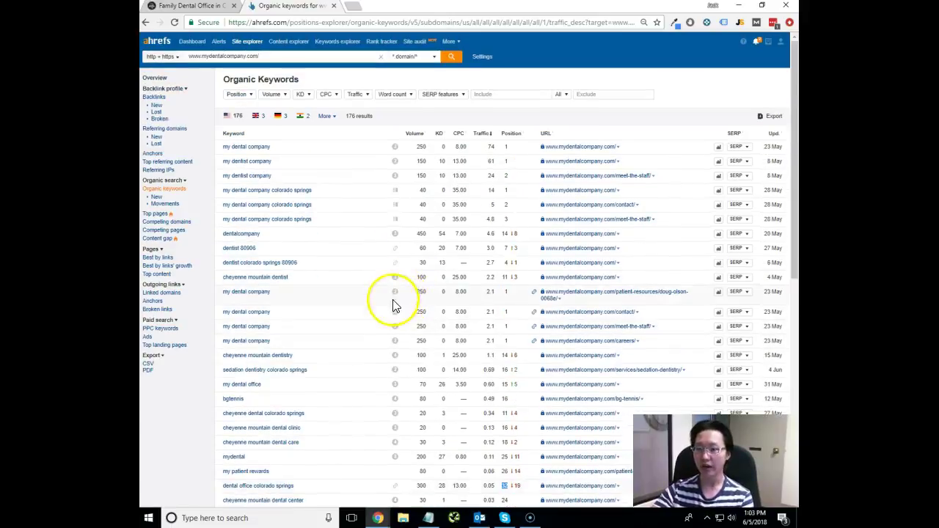
left_click(152, 77)
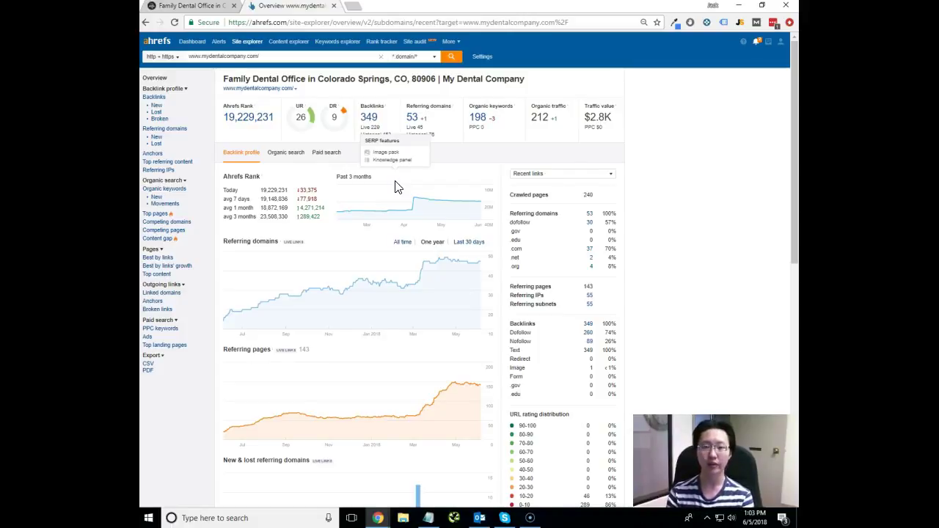
left_click(213, 7)
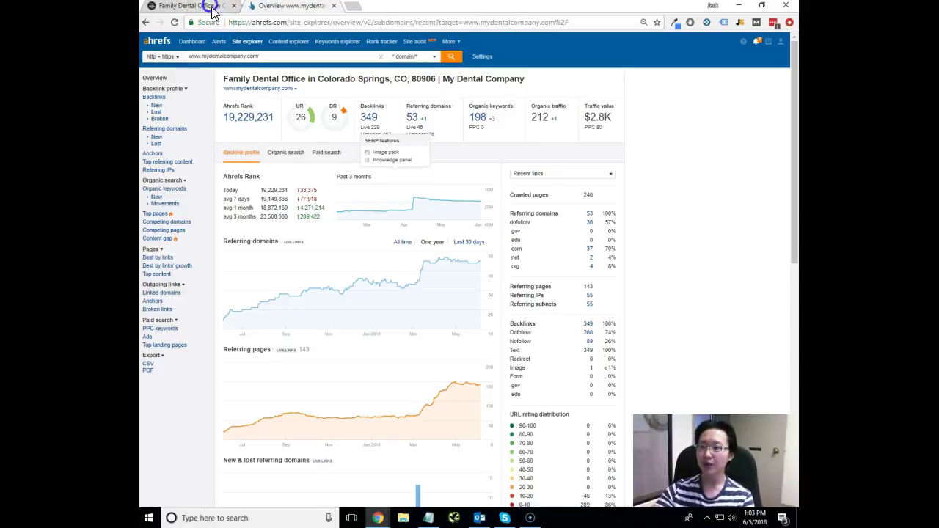
Scroll through the My Dental Co homepage sections around the appointment request form
scroll(384, 377, "down", 9)
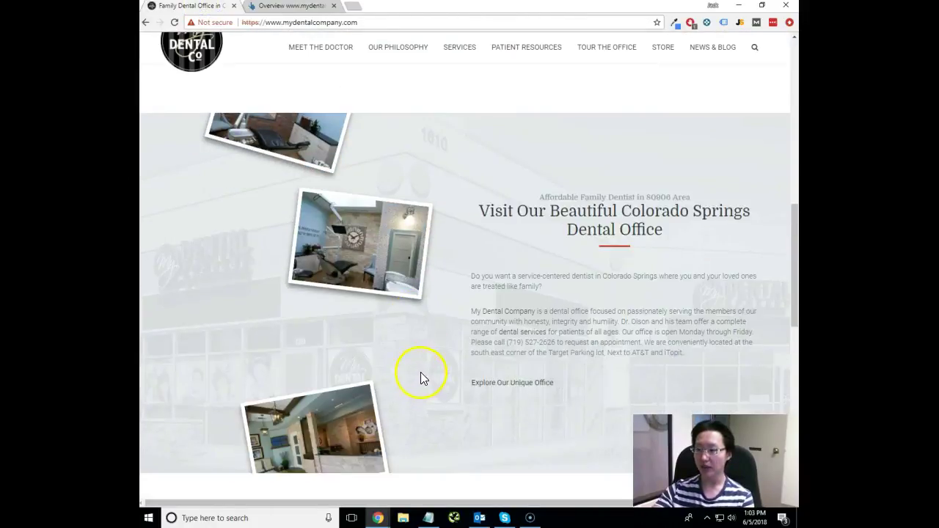
scroll(420, 372, "down", 4)
scroll(426, 366, "up", 14)
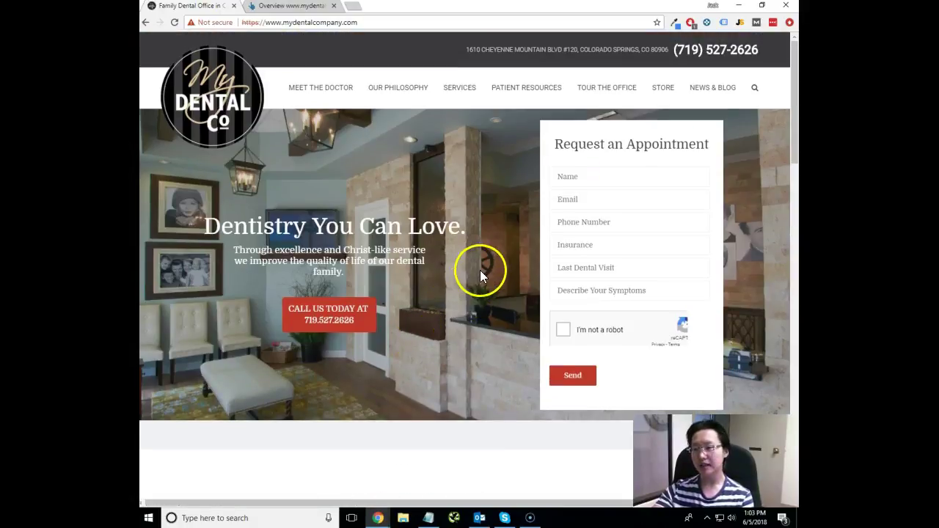
scroll(446, 350, "down", 5)
scroll(445, 350, "up", 5)
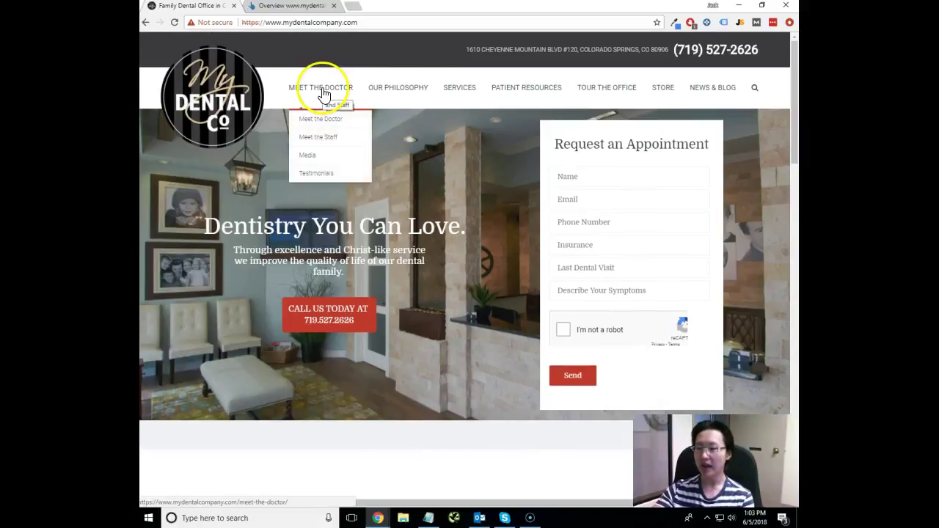
scroll(478, 322, "down", 1)
scroll(478, 320, "up", 1)
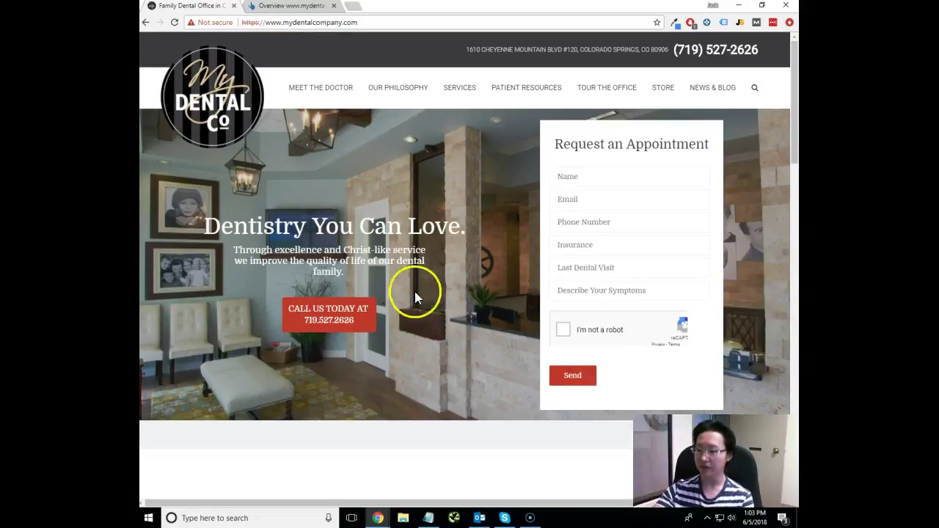
scroll(433, 205, "down", 4)
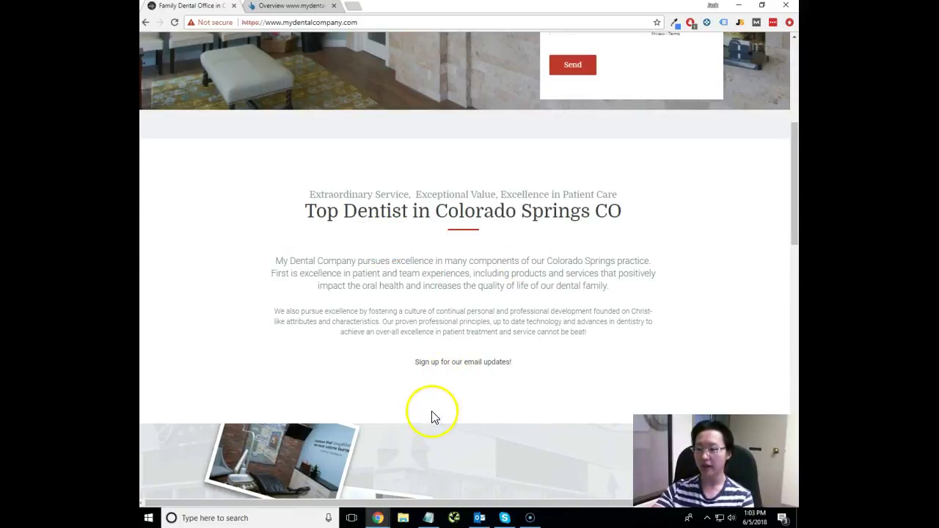
scroll(464, 415, "up", 4)
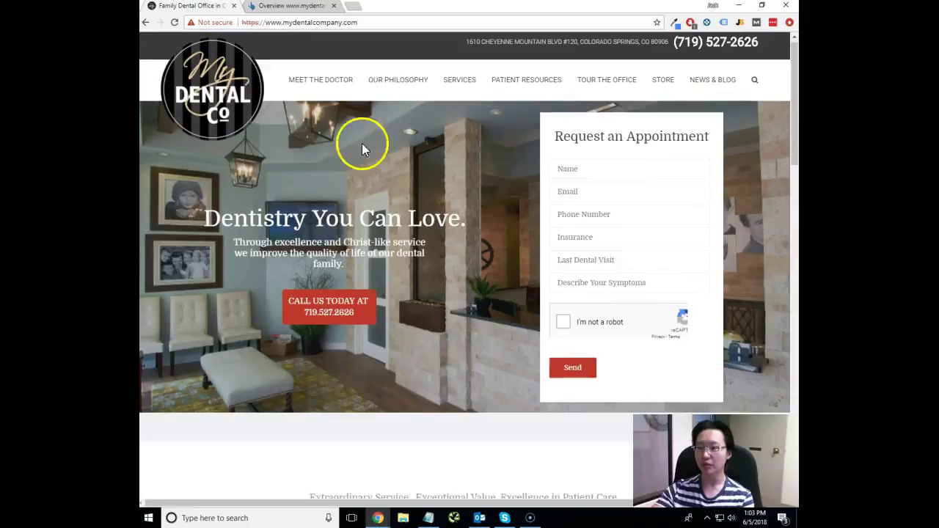
scroll(506, 325, "down", 4)
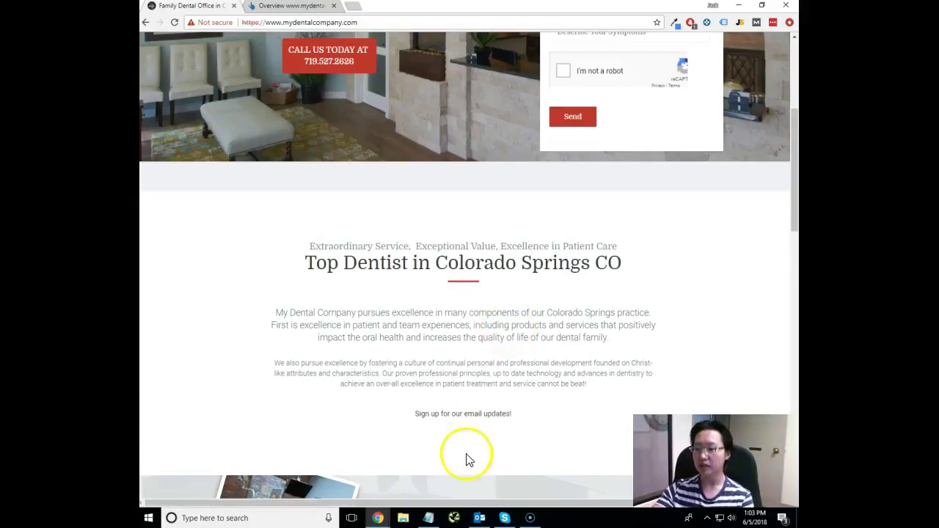
scroll(390, 373, "down", 8)
scroll(440, 331, "up", 4)
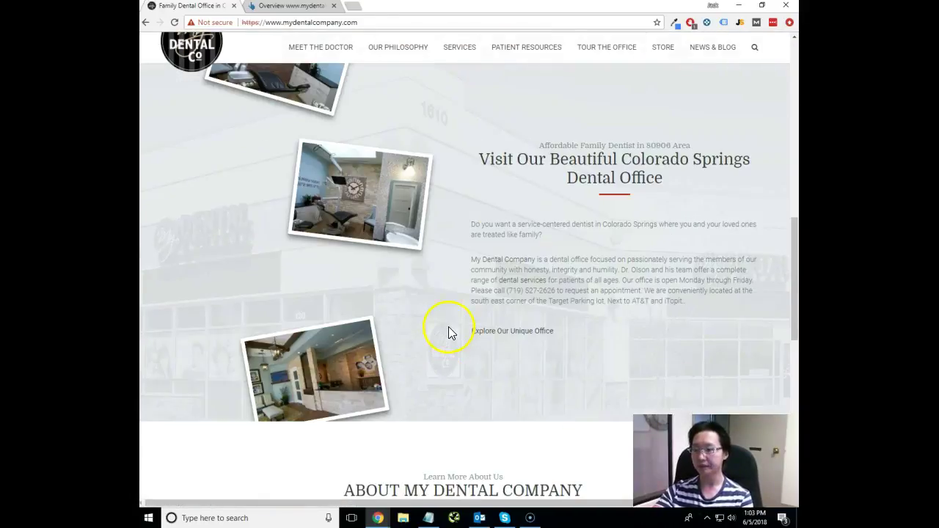
scroll(492, 352, "up", 8)
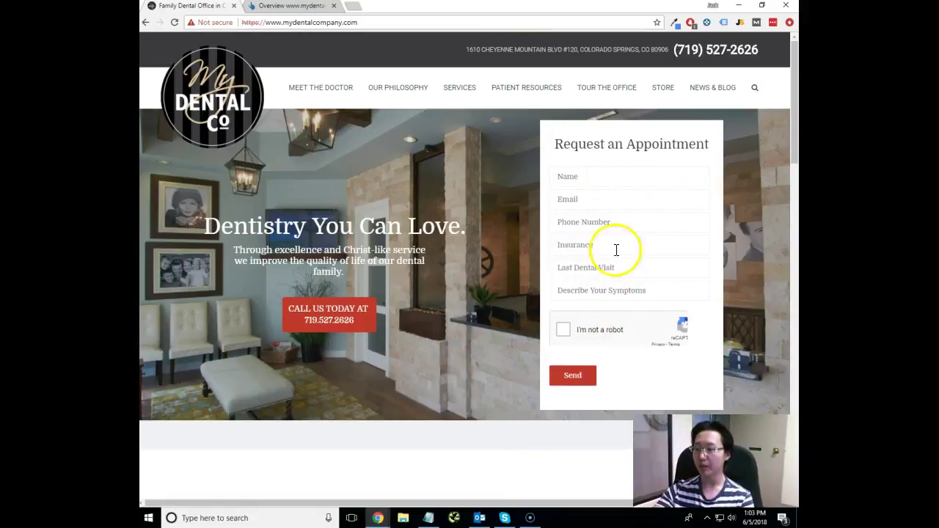
scroll(491, 322, "down", 5)
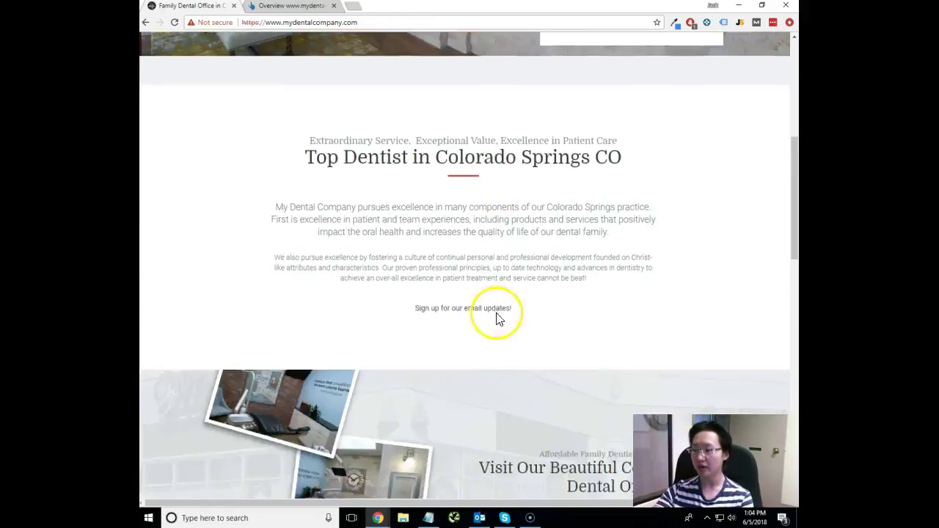
scroll(496, 317, "down", 1)
scroll(701, 44, "up", 6)
scroll(506, 271, "down", 6)
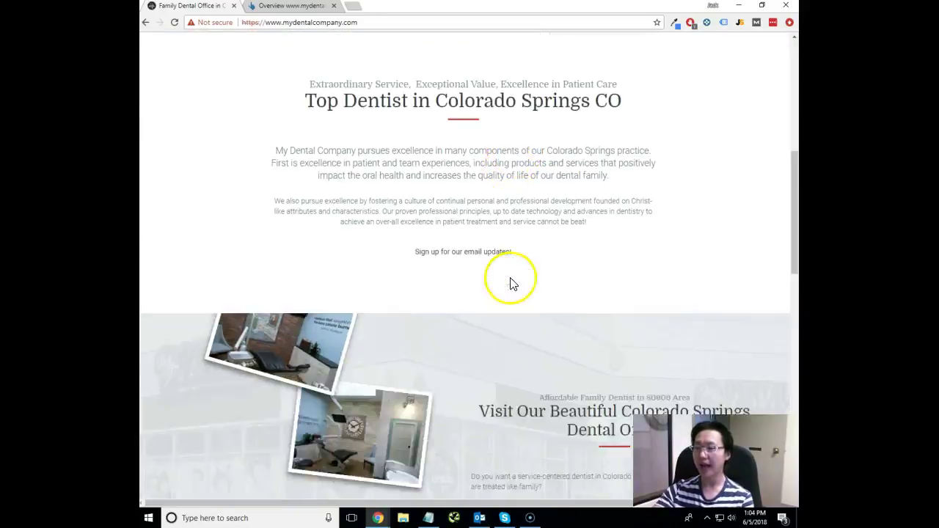
scroll(506, 283, "down", 8)
scroll(513, 287, "up", 6)
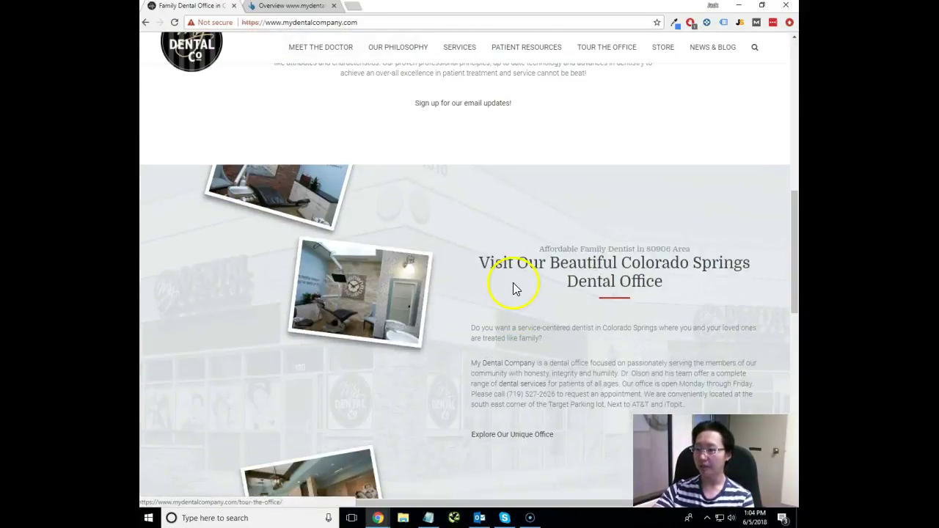
scroll(514, 286, "down", 2)
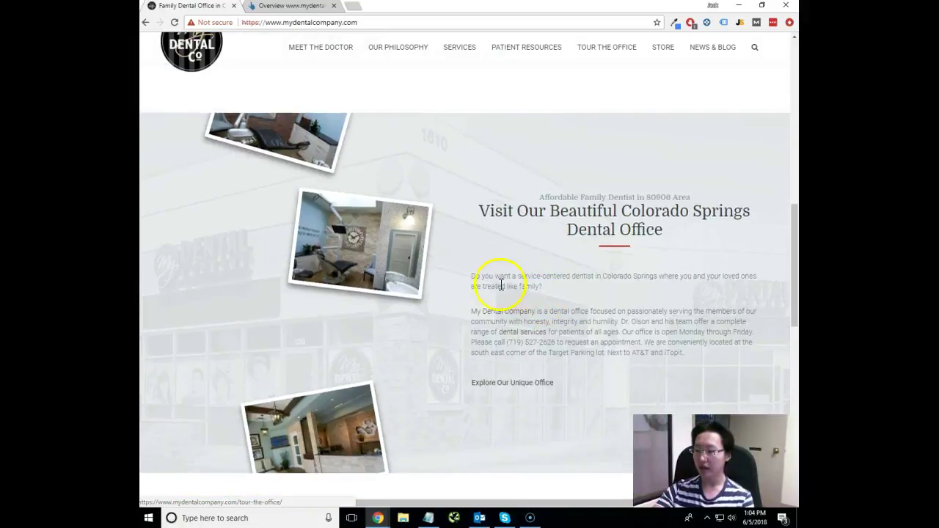
scroll(501, 284, "up", 10)
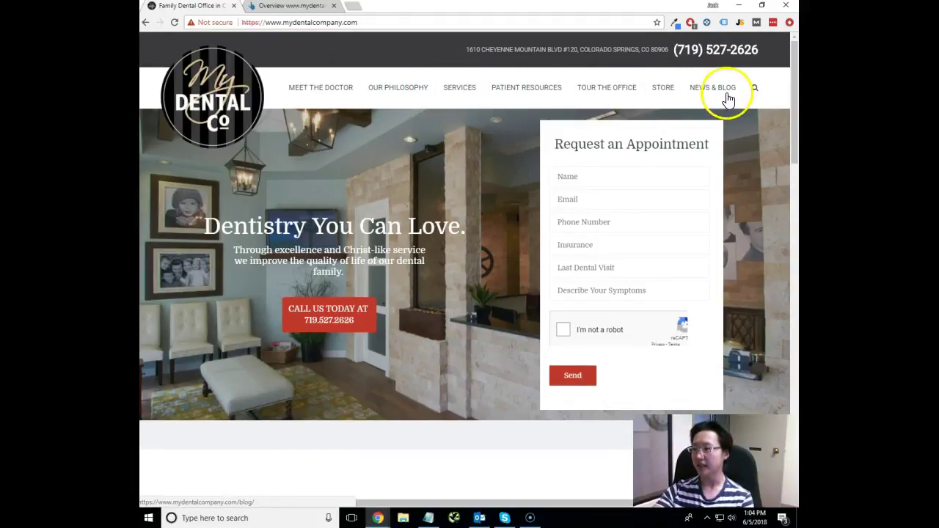
scroll(474, 264, "down", 10)
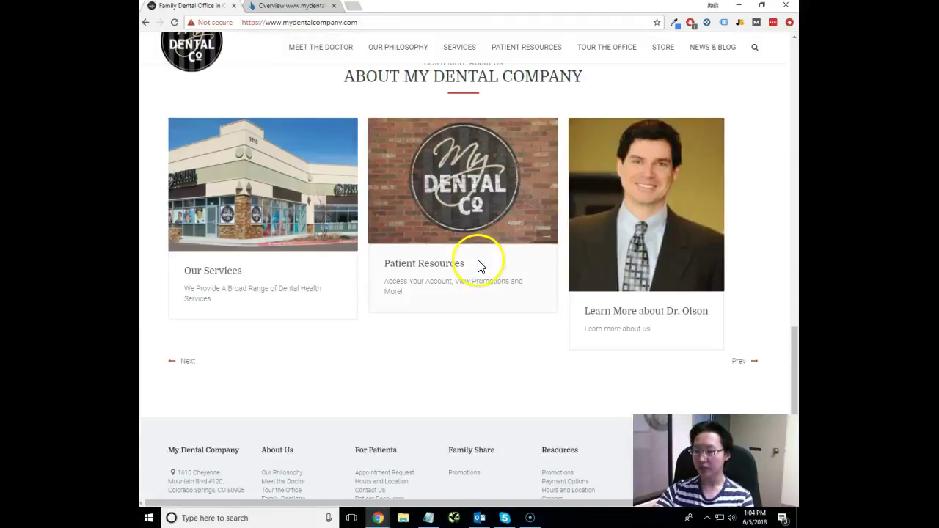
scroll(479, 266, "down", 2)
scroll(479, 266, "up", 4)
scroll(483, 267, "down", 2)
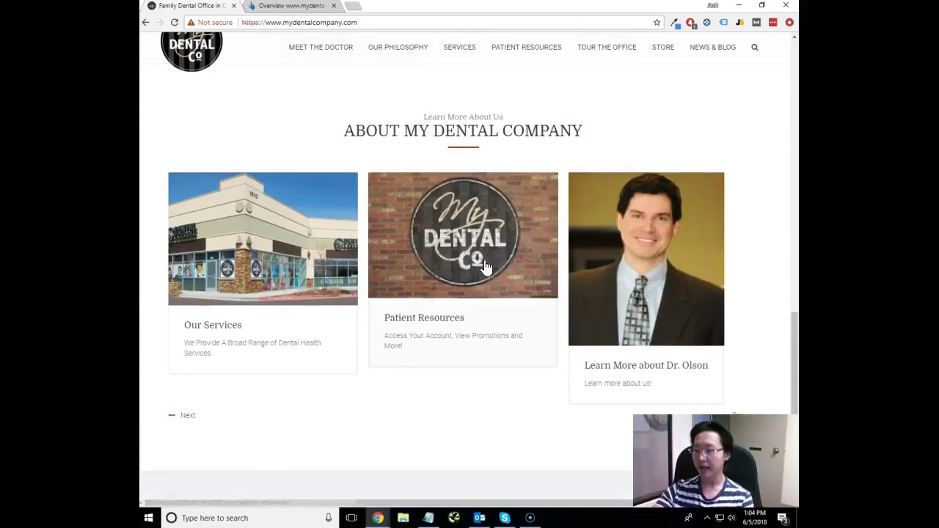
scroll(433, 247, "up", 12)
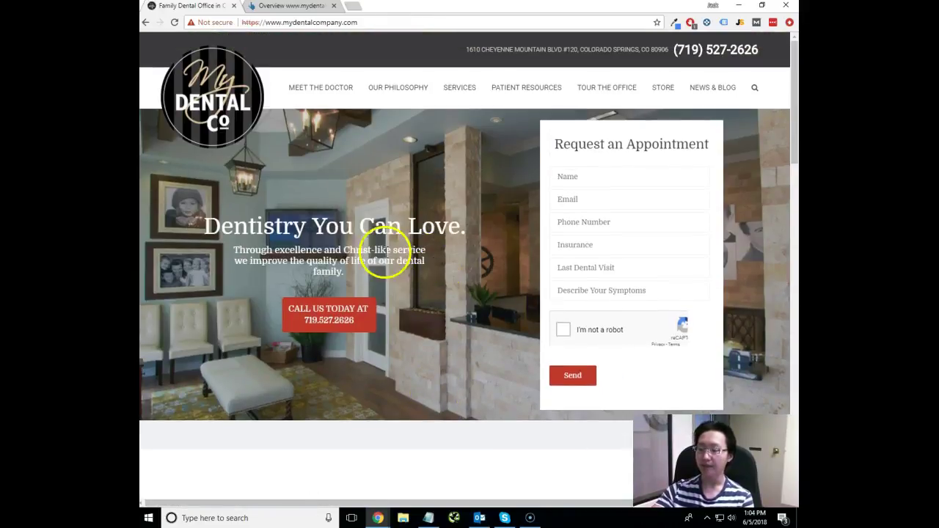
Go back to the Ahrefs overview showing DR 9, 349 backlinks and 53 referring domains
left_click(293, 6)
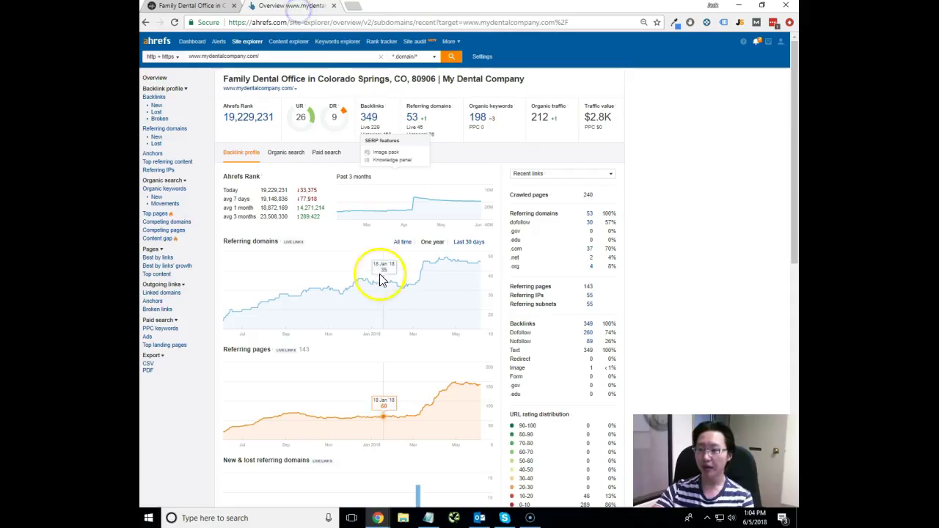
left_click(718, 275)
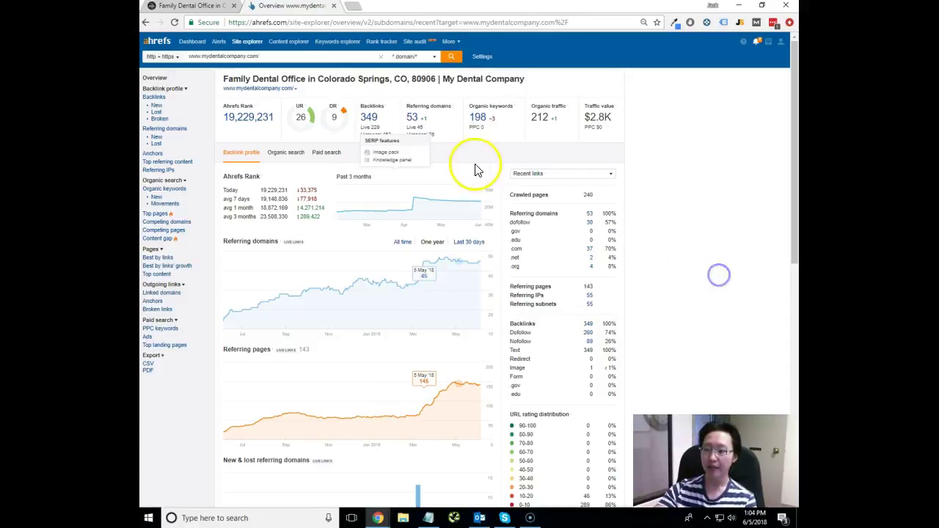